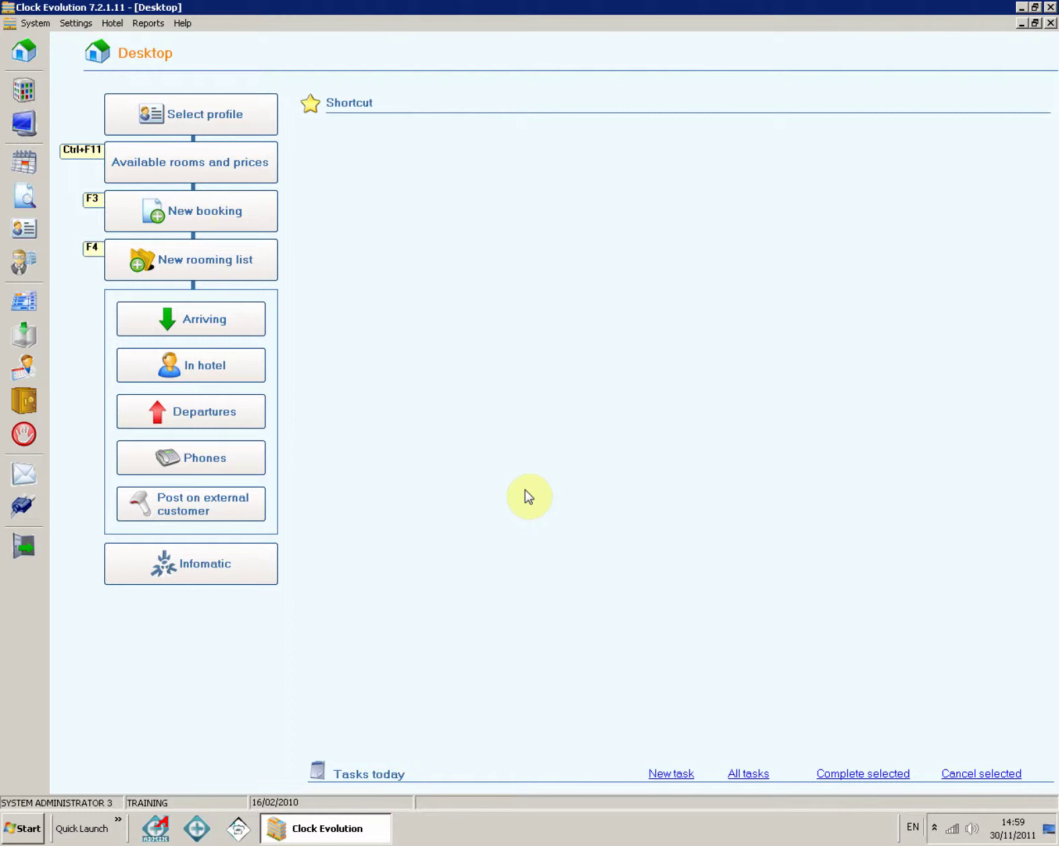
Open the Room status (F11) screen for 16/02/2010 from the left sidebar
click(23, 90)
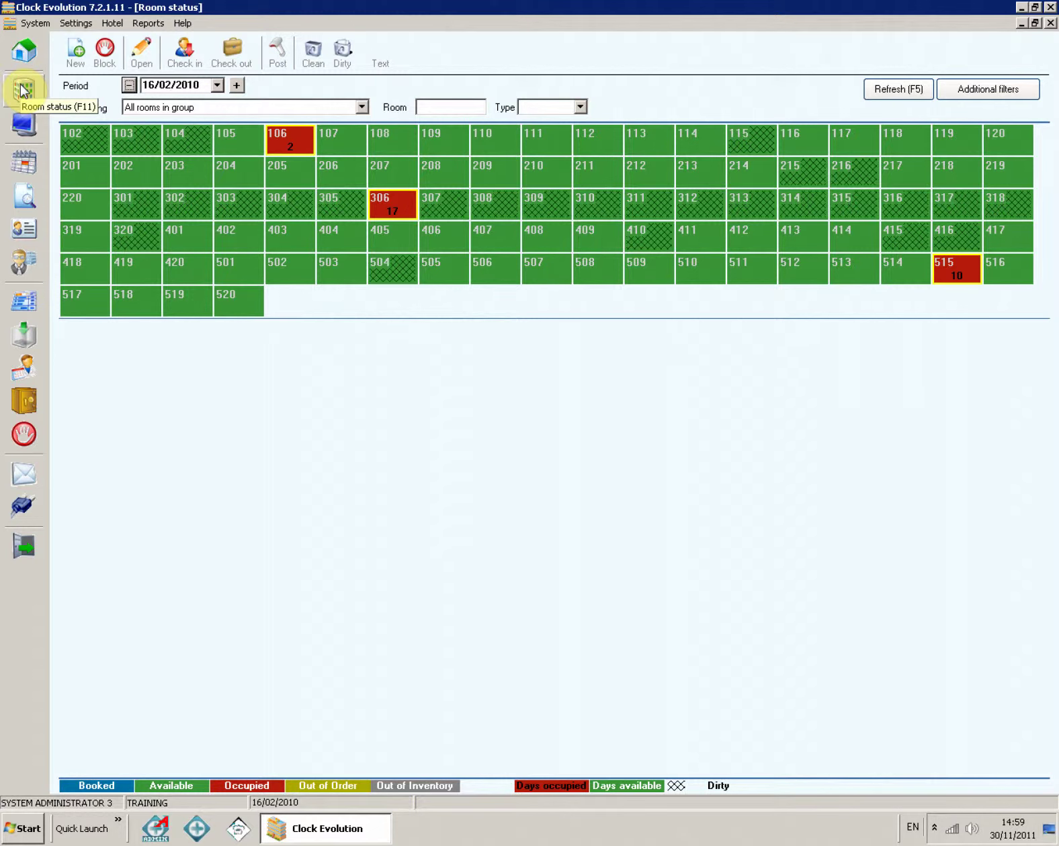
click(445, 107)
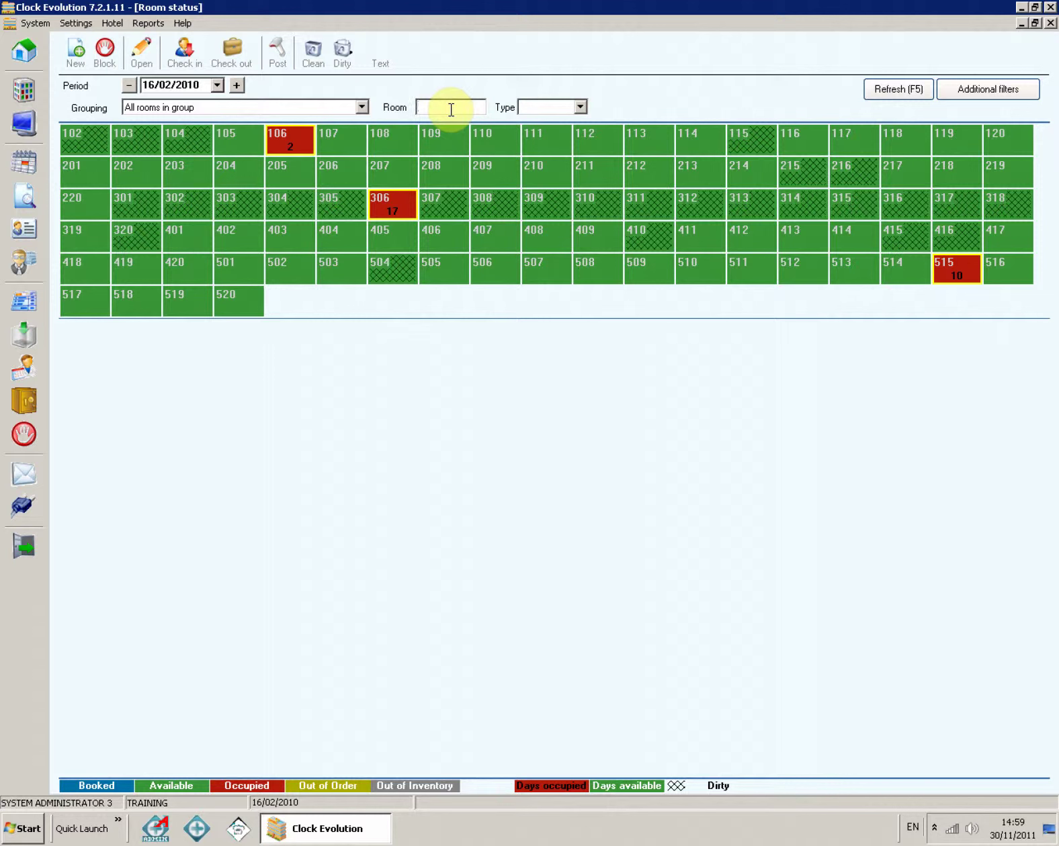
text(515)
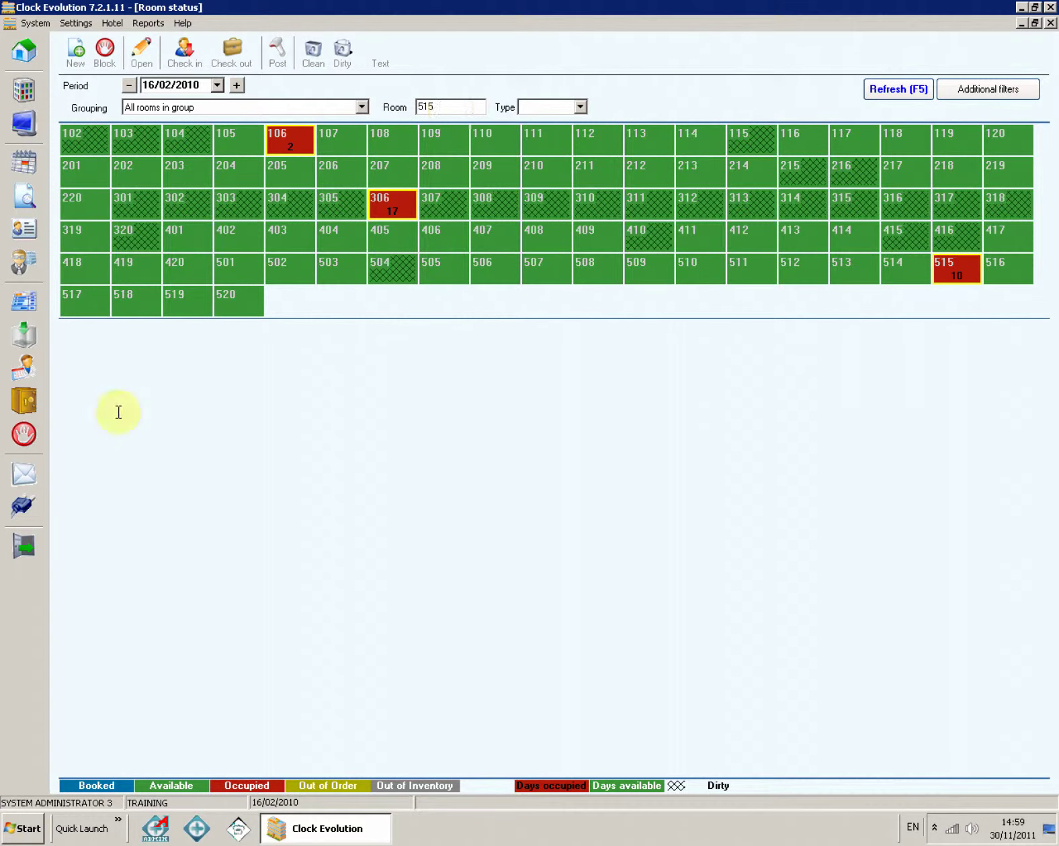
click(898, 91)
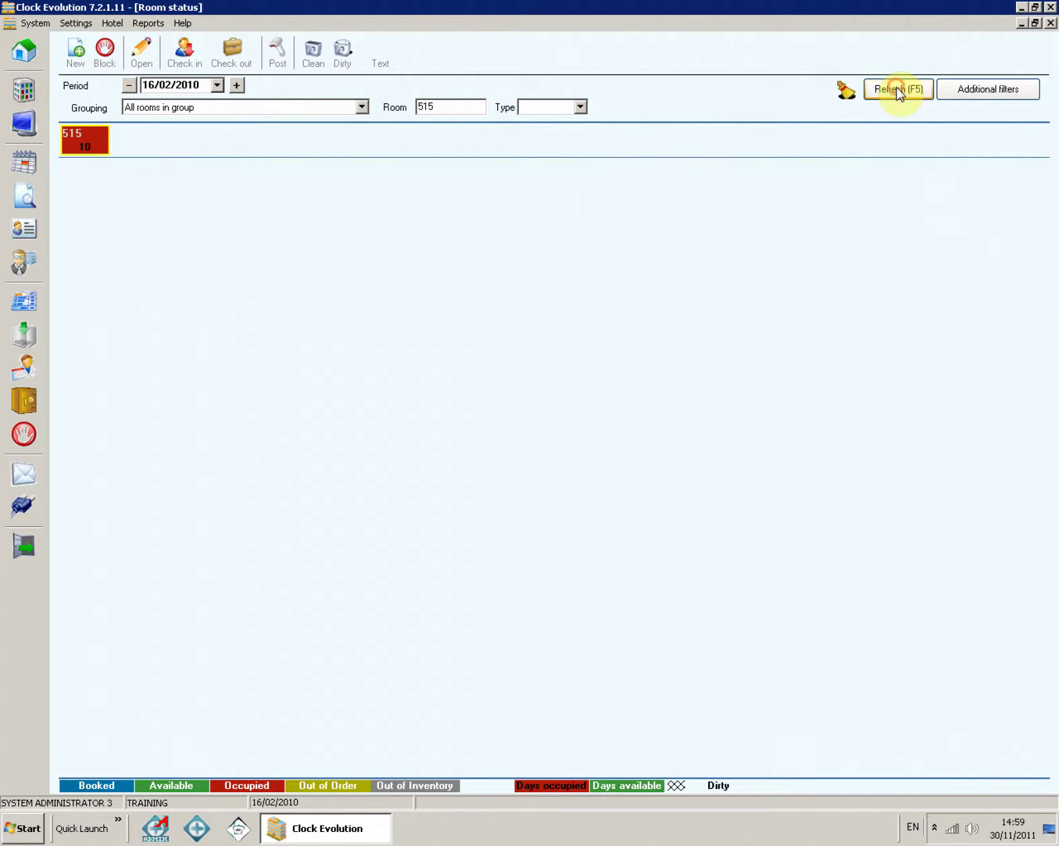
click(844, 93)
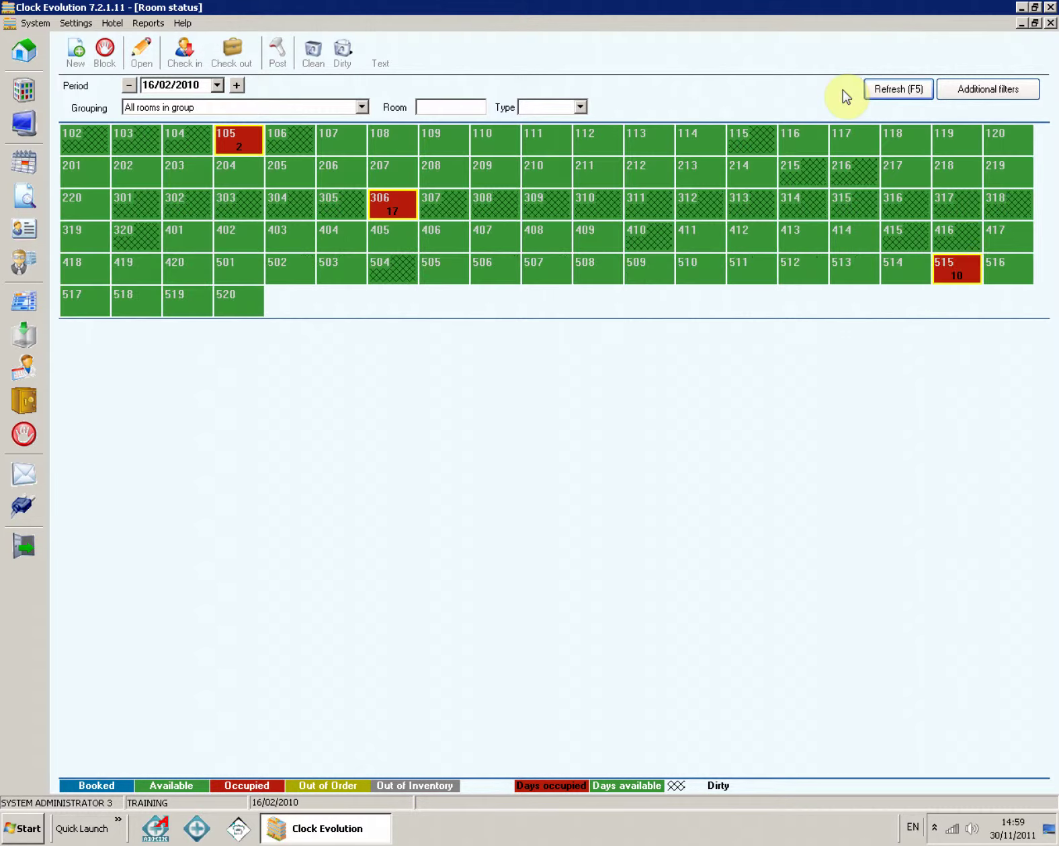
Filter rooms to type DBL, clear that filter, and open the Additional filters dialog
click(579, 107)
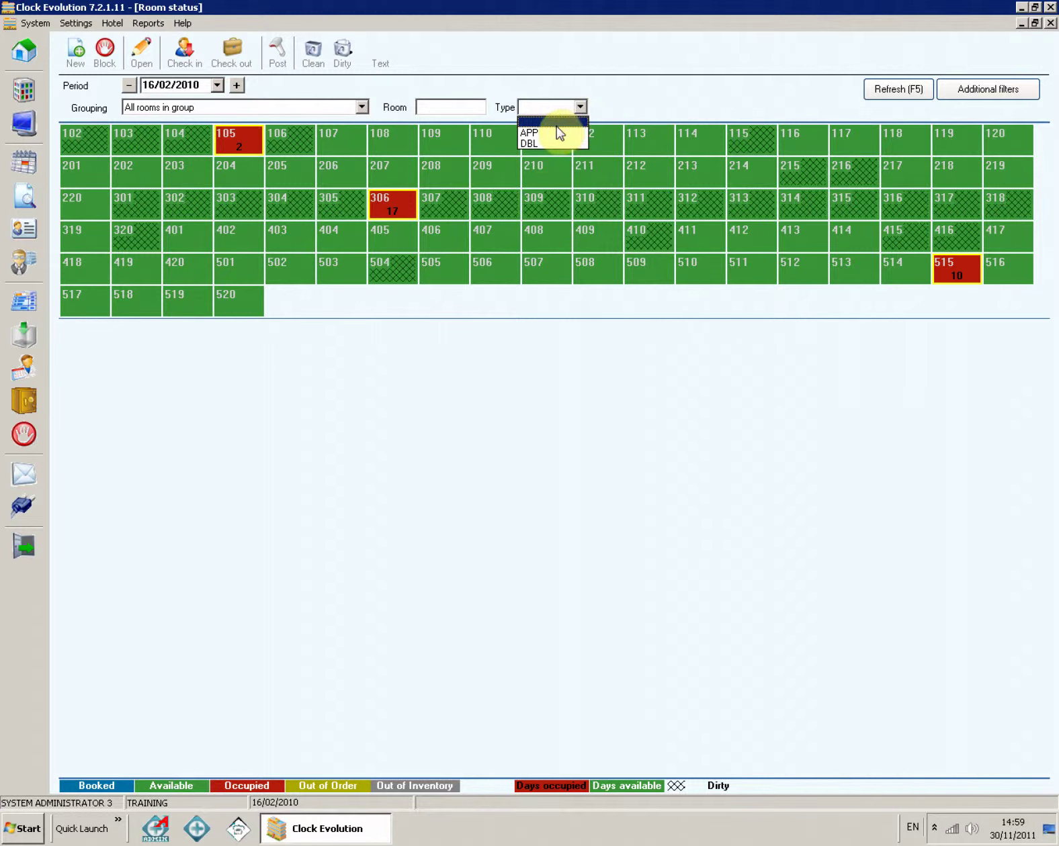
click(539, 144)
click(882, 92)
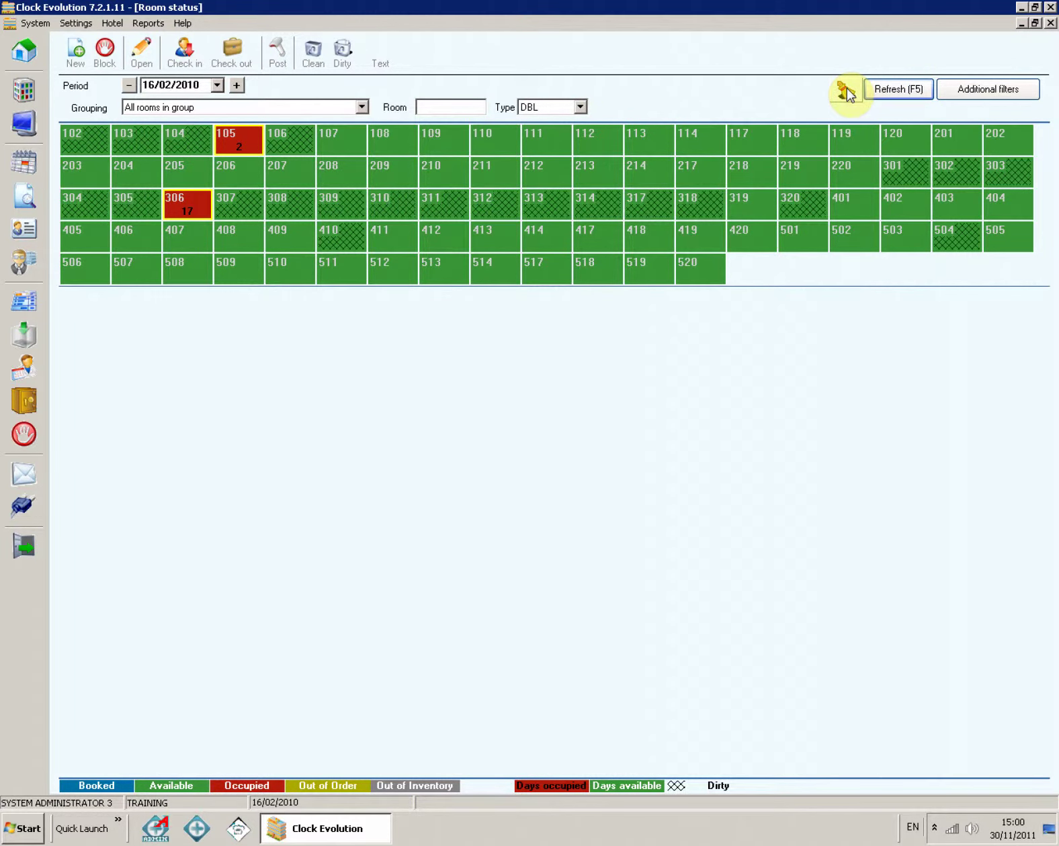
click(846, 88)
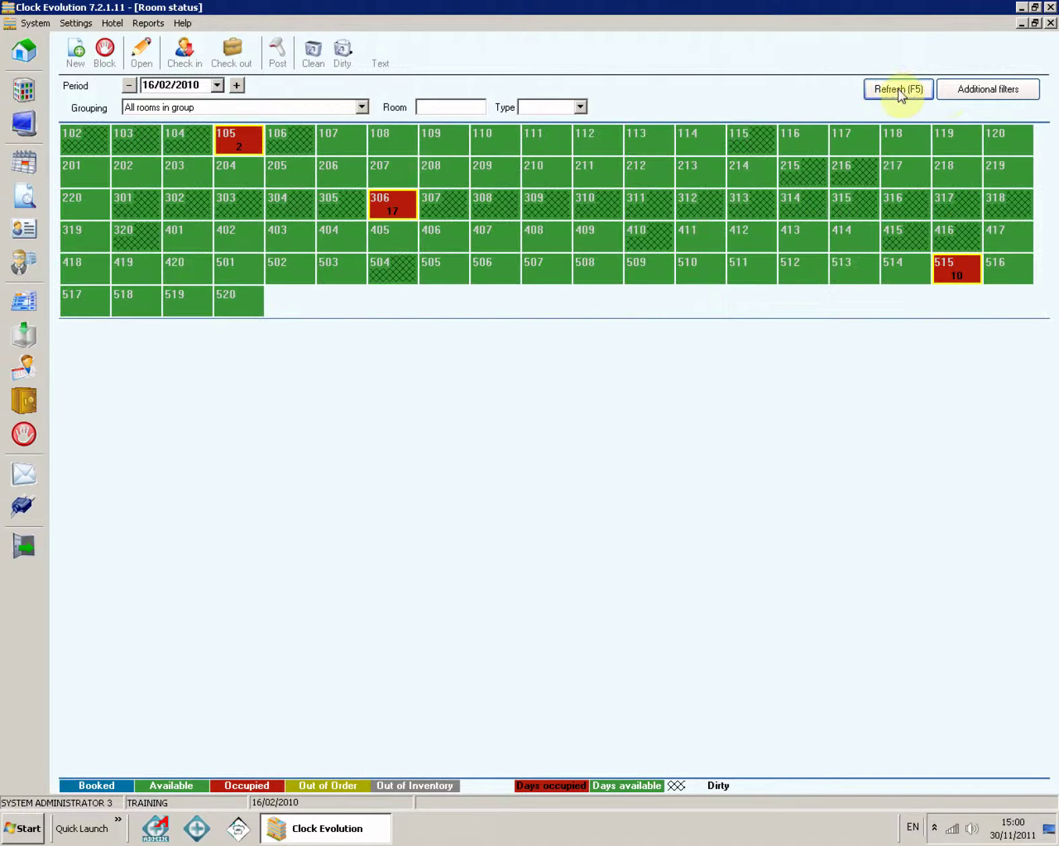
click(964, 90)
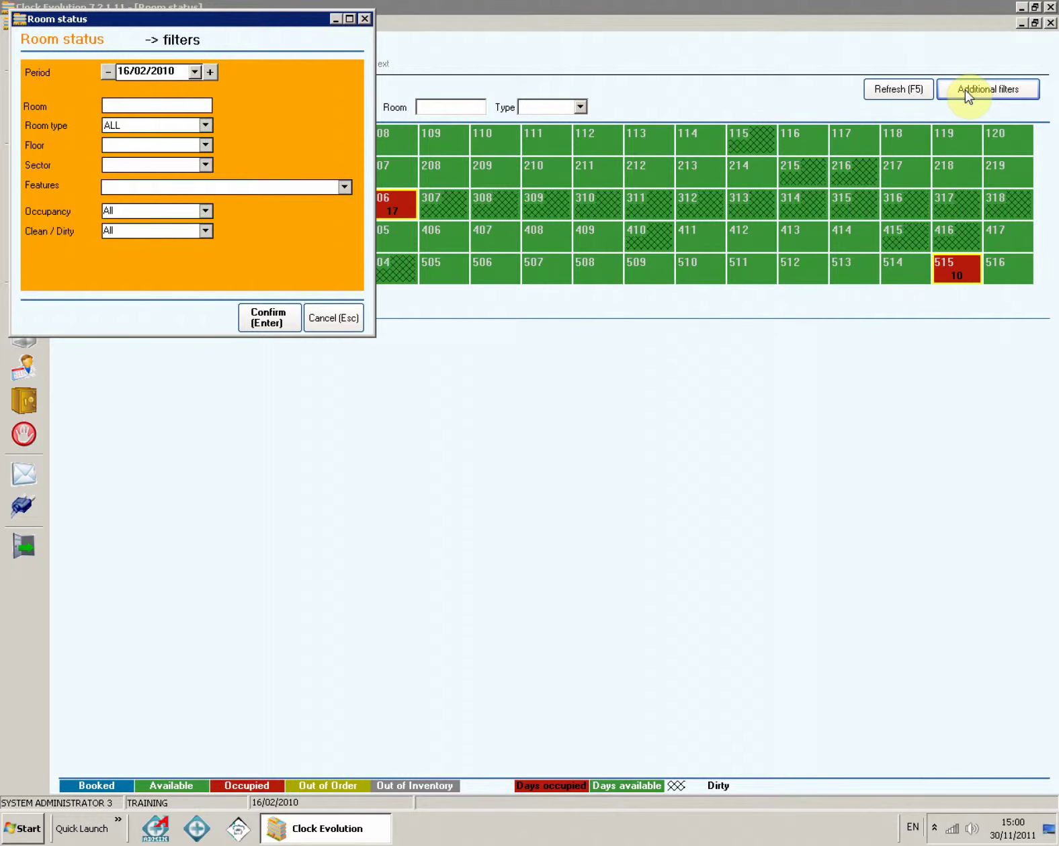
Review the Room type, Floor, Sector and Features lists, then cancel the filters dialog unchanged
click(204, 126)
click(203, 126)
click(204, 146)
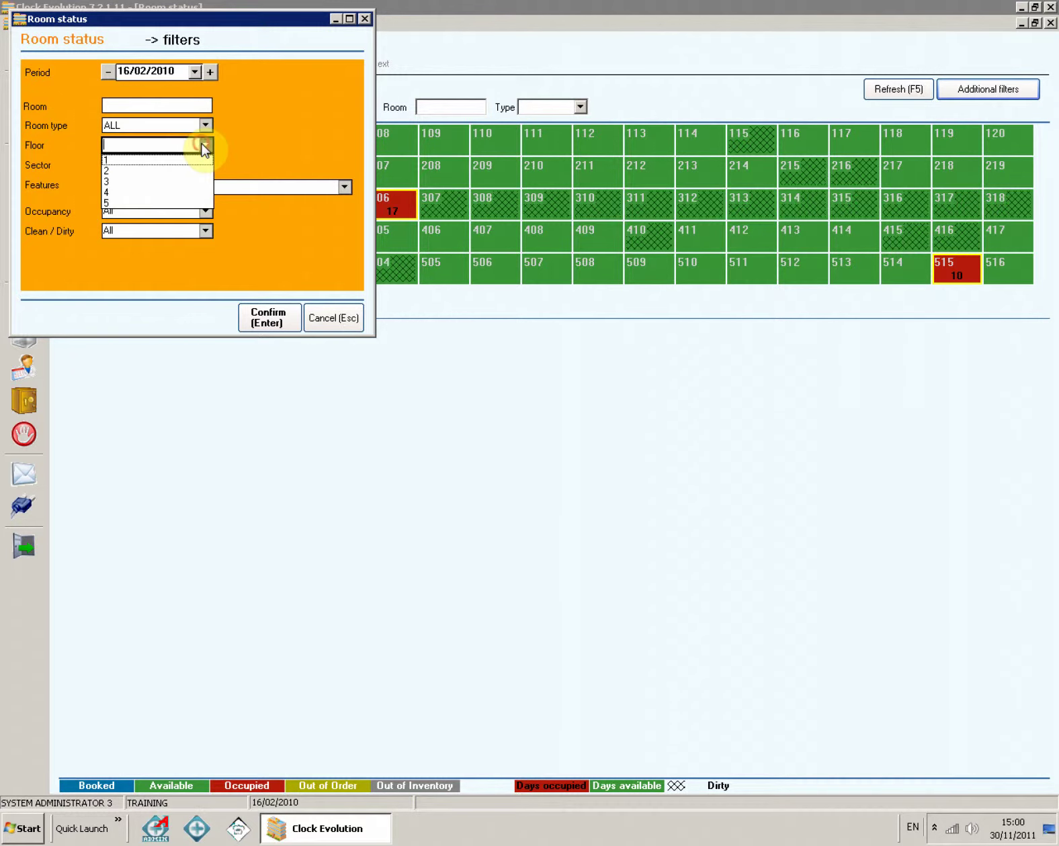
click(205, 147)
click(204, 165)
click(205, 165)
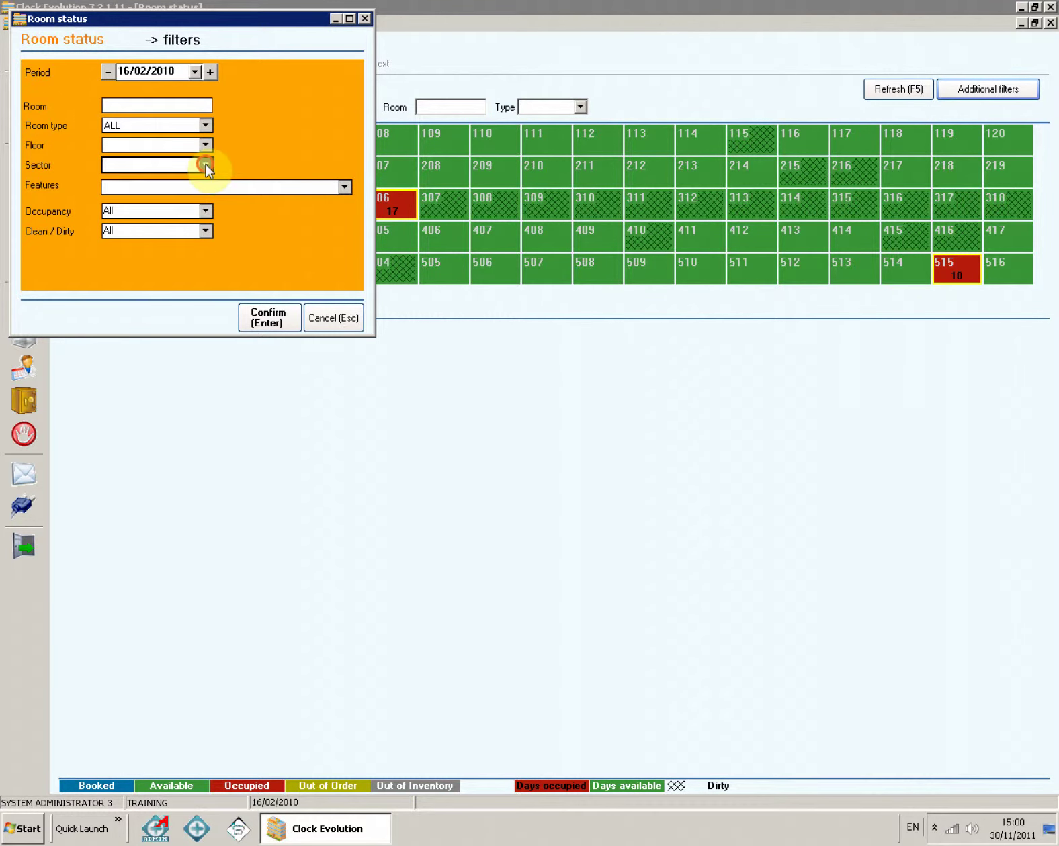
click(344, 188)
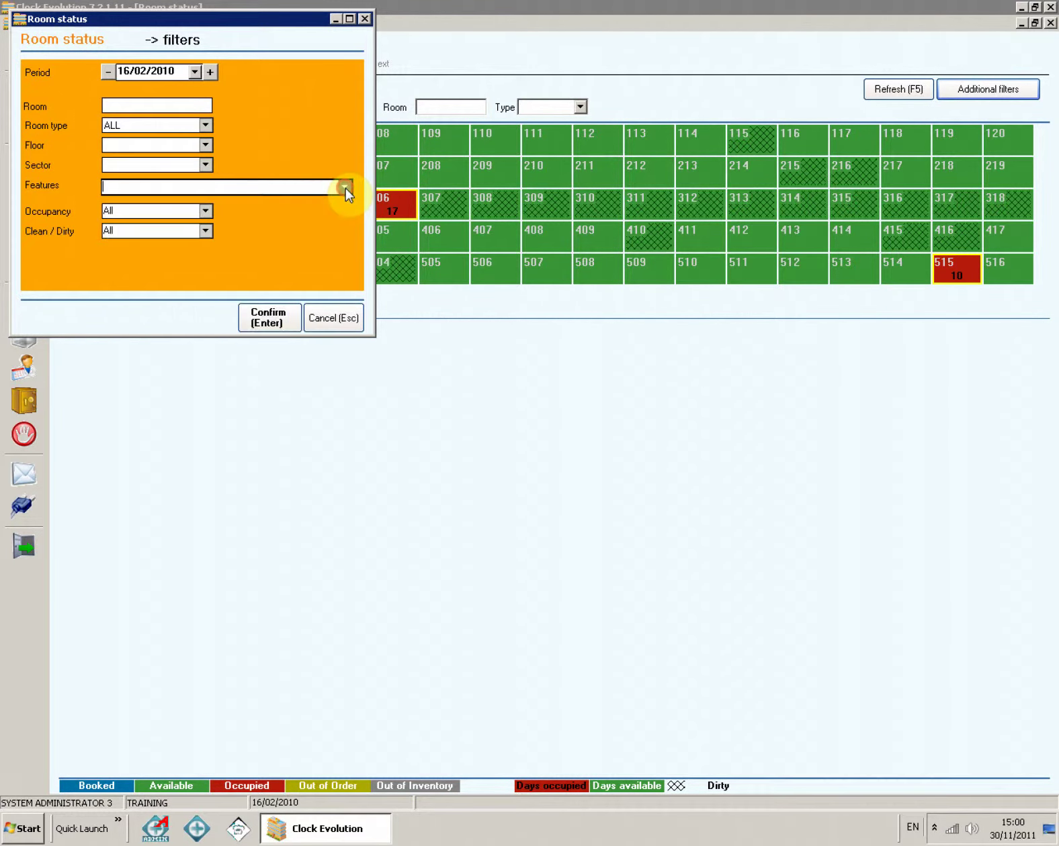
click(345, 187)
click(336, 317)
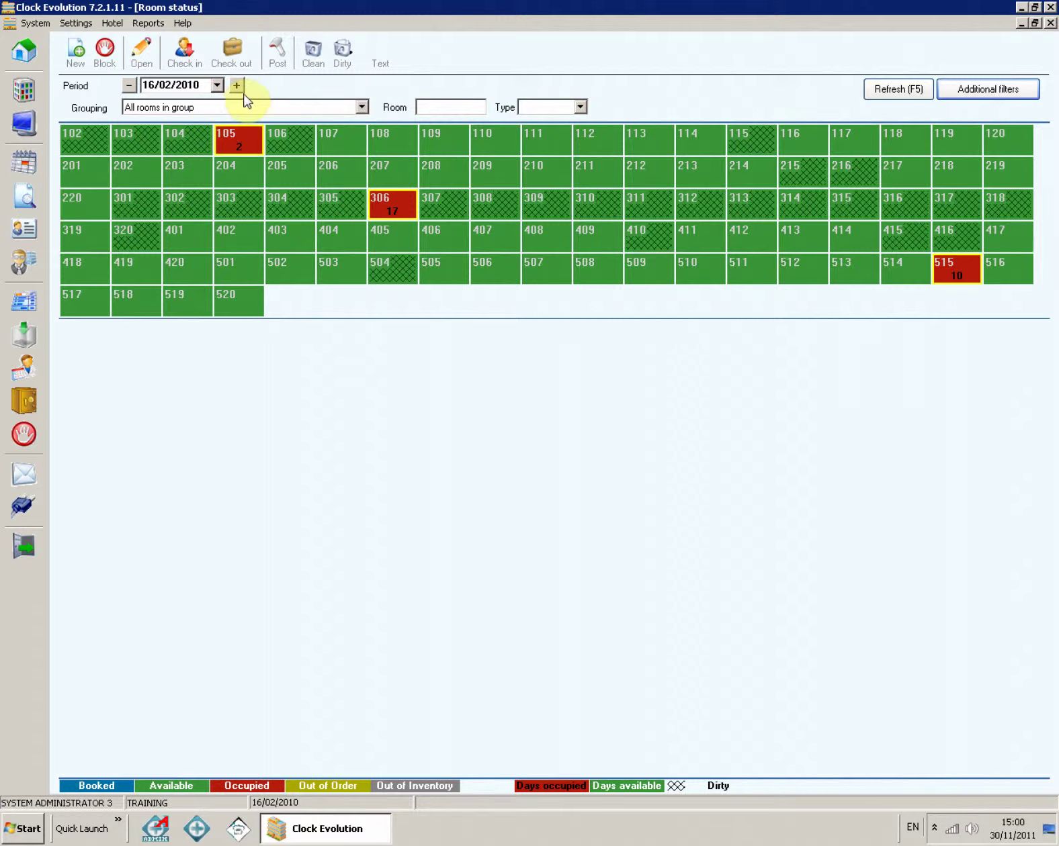
Group the room status grid By floor, giving rows for floors 5 down to 1
click(362, 107)
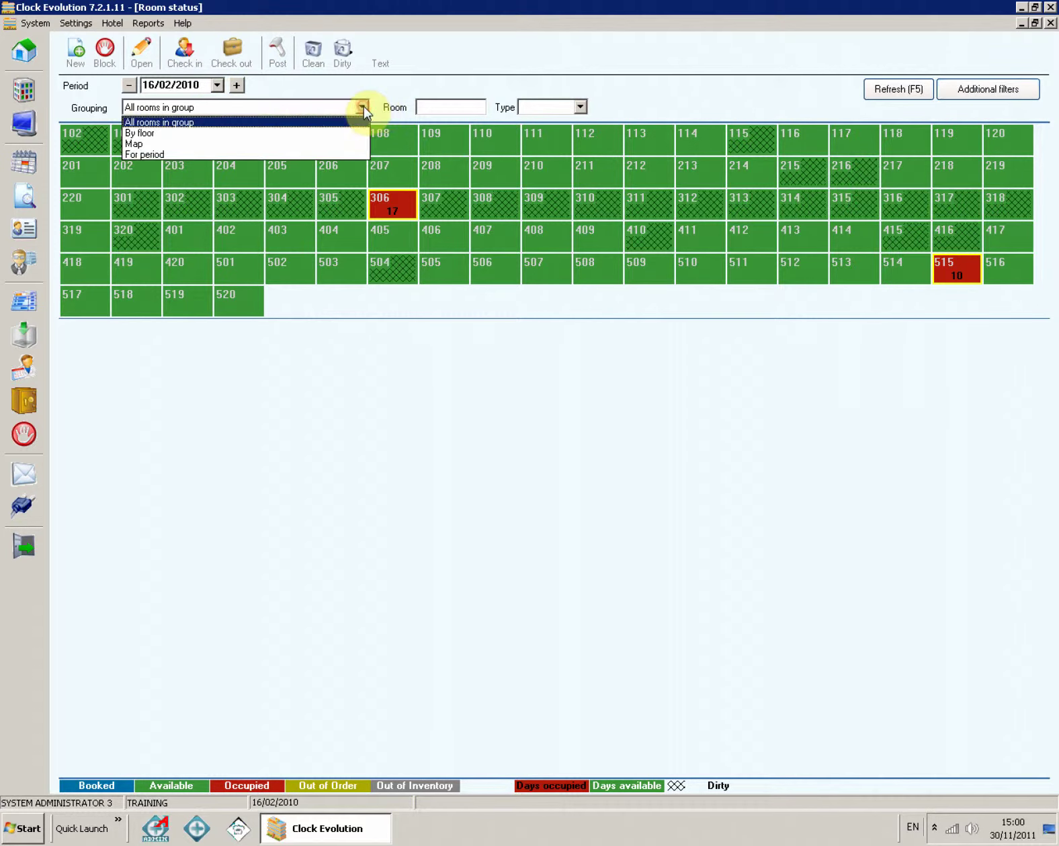
click(242, 133)
click(890, 91)
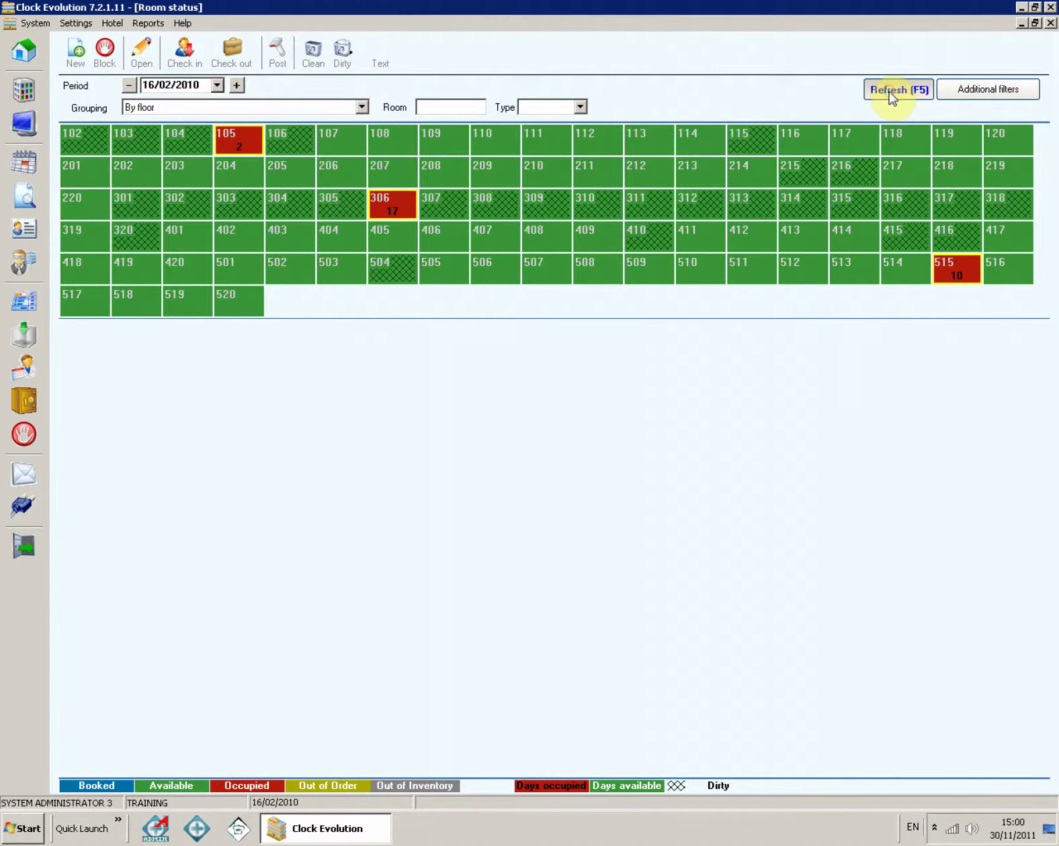
click(892, 95)
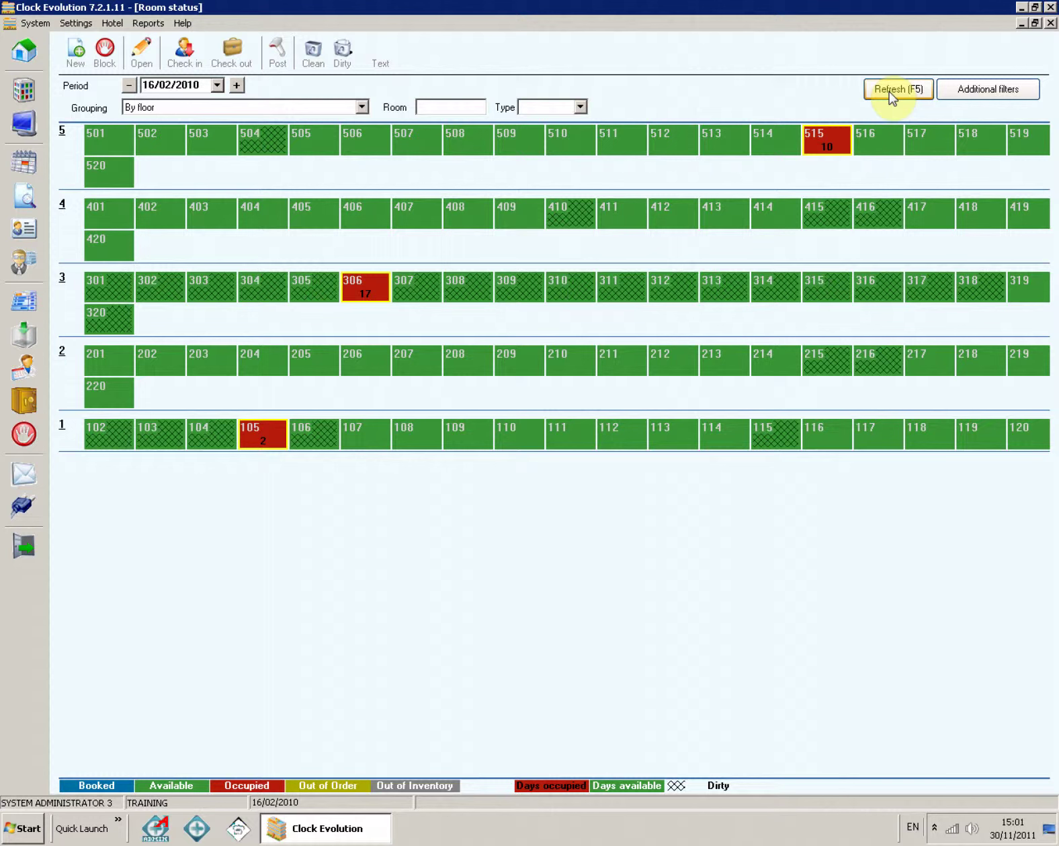
click(362, 107)
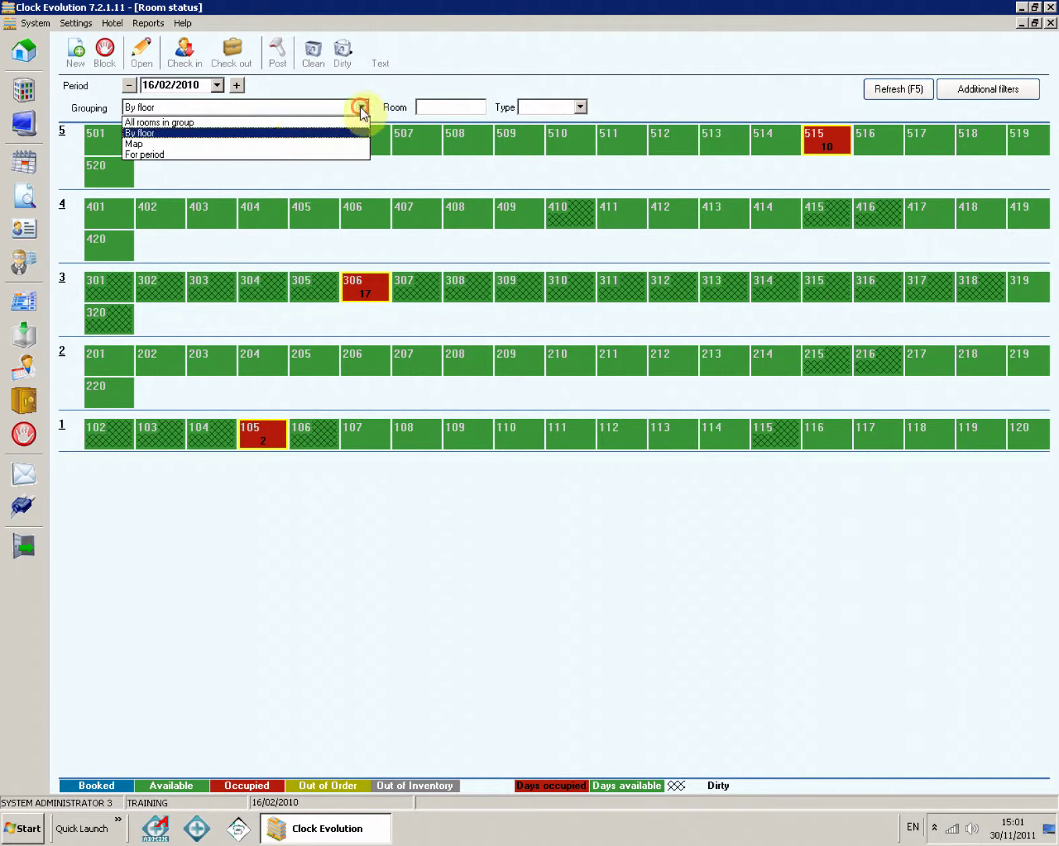
Switch grouping to Map to show a floor-plan of rooms with their types
click(264, 144)
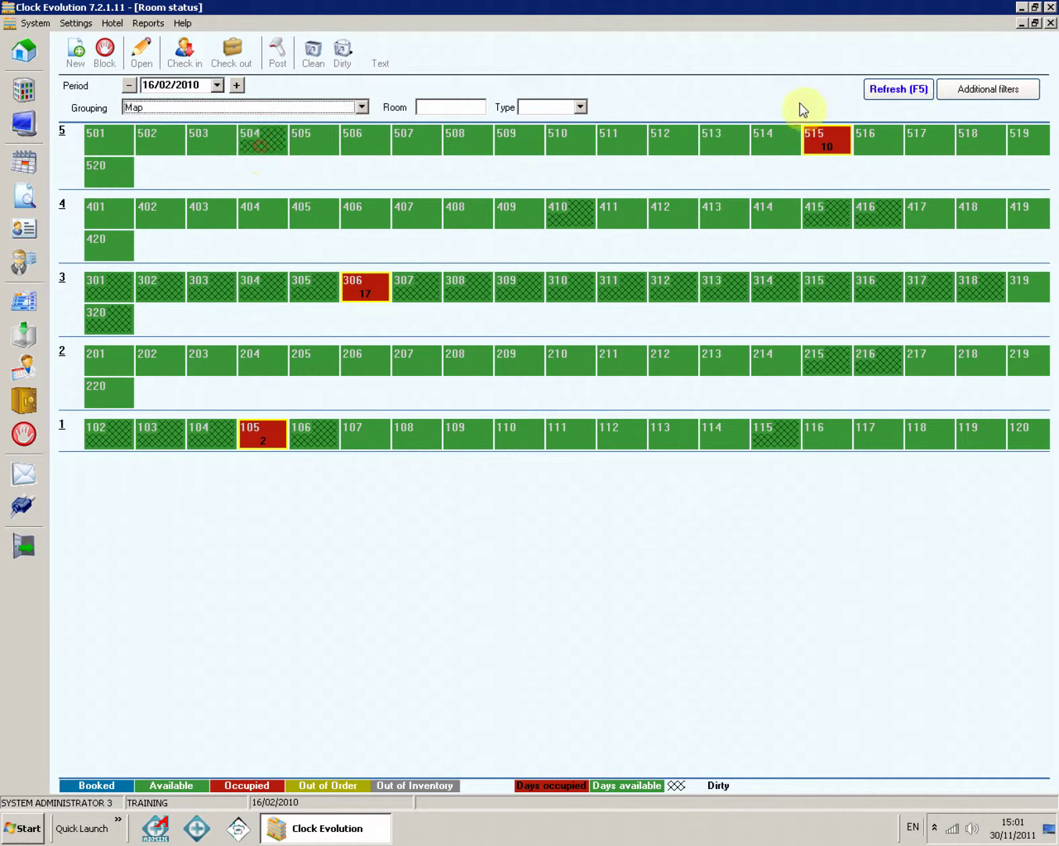
click(881, 96)
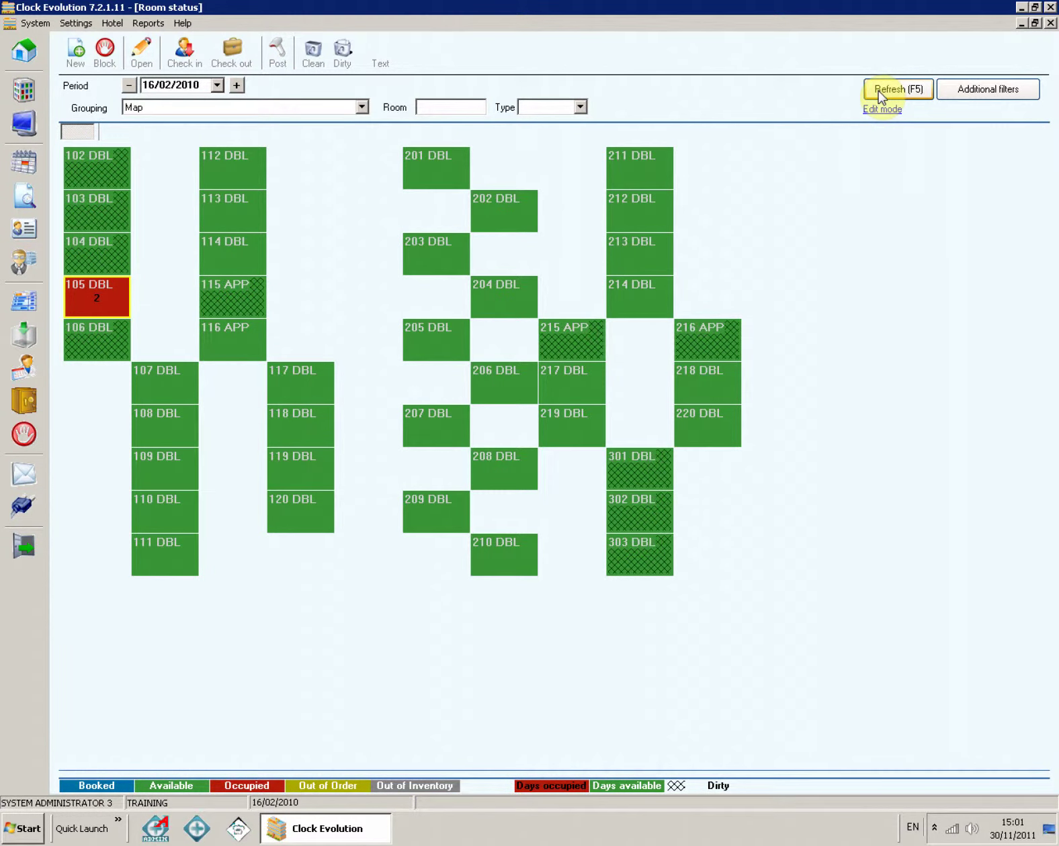
click(361, 107)
View the For period 15-day timeline, then restore grouping to All rooms in group
click(195, 156)
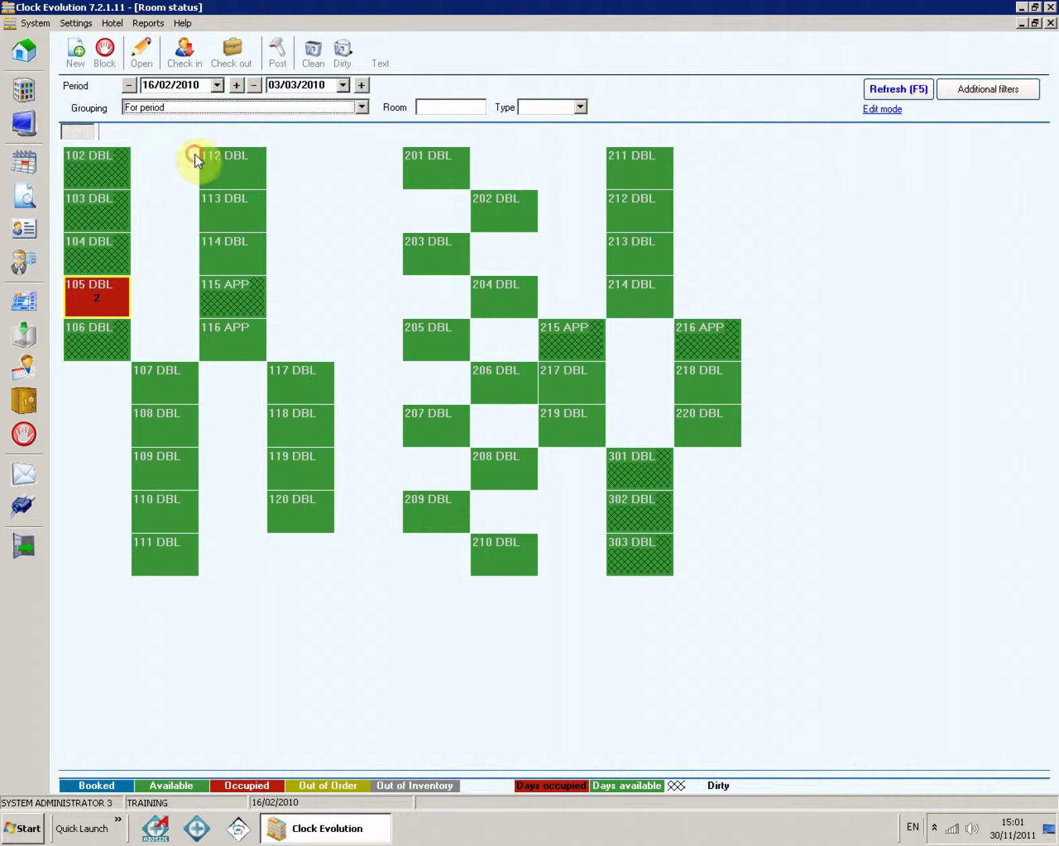
click(893, 92)
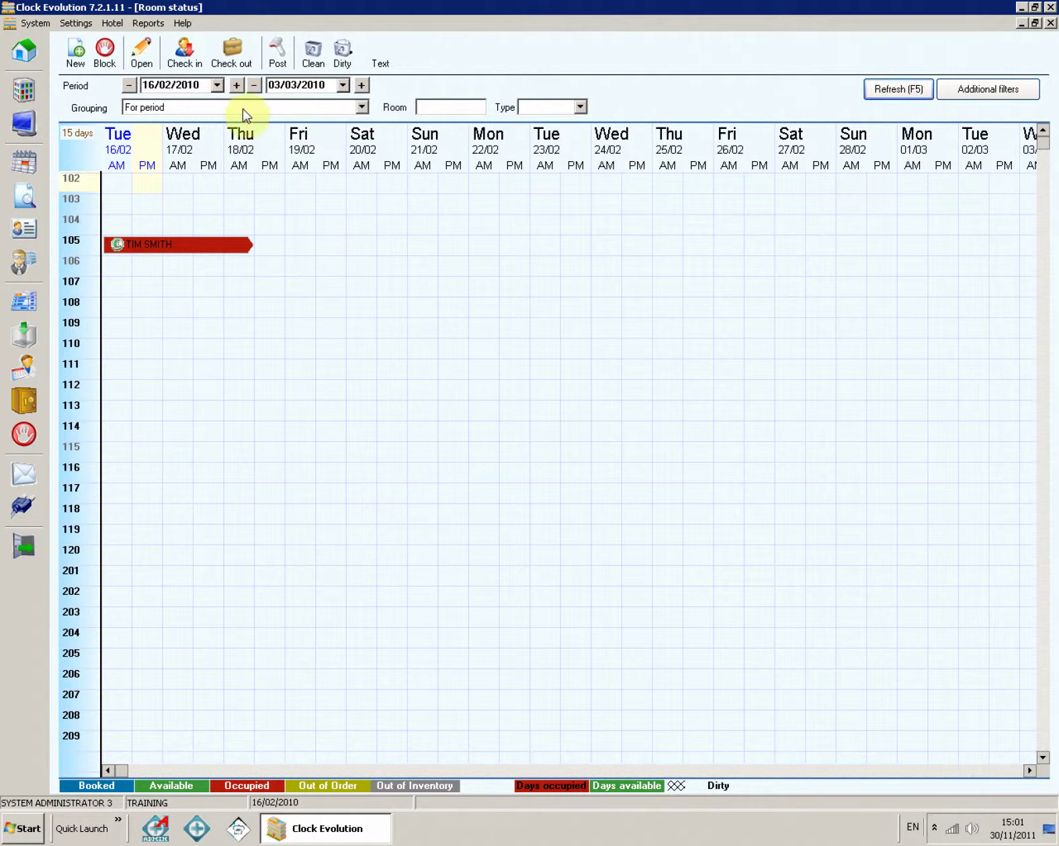
click(362, 107)
click(279, 125)
click(885, 93)
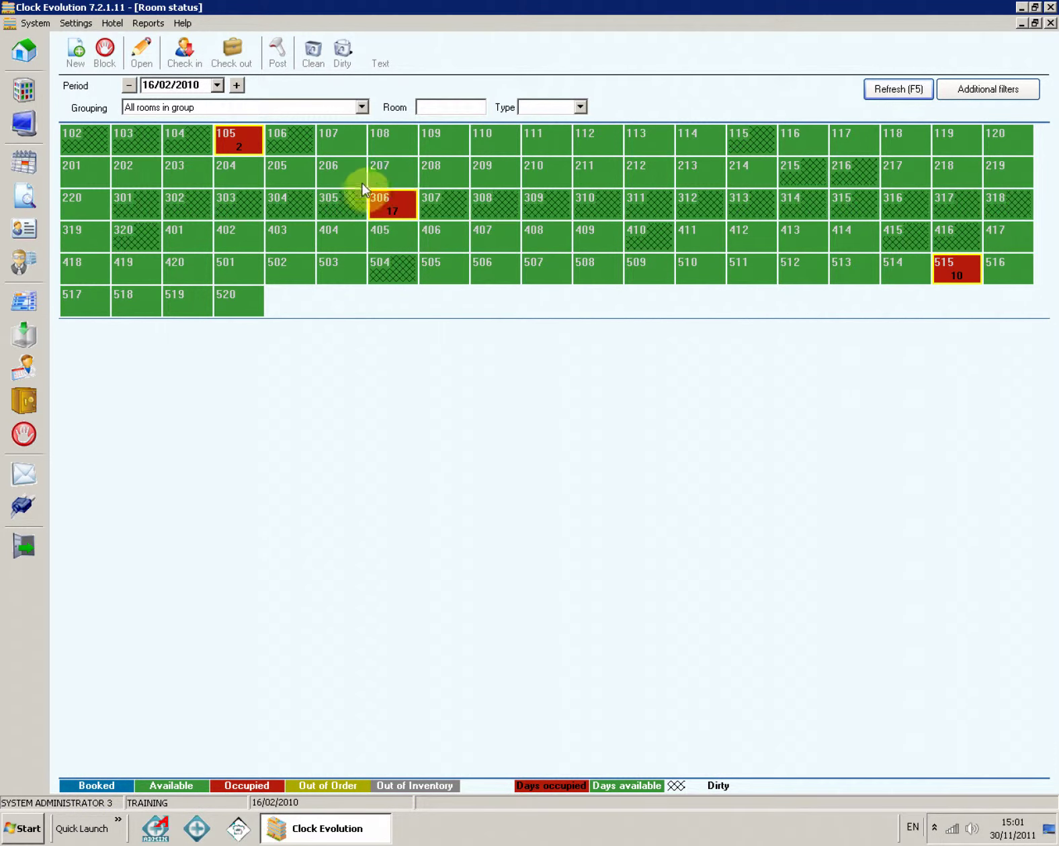
mouse_move(397, 180)
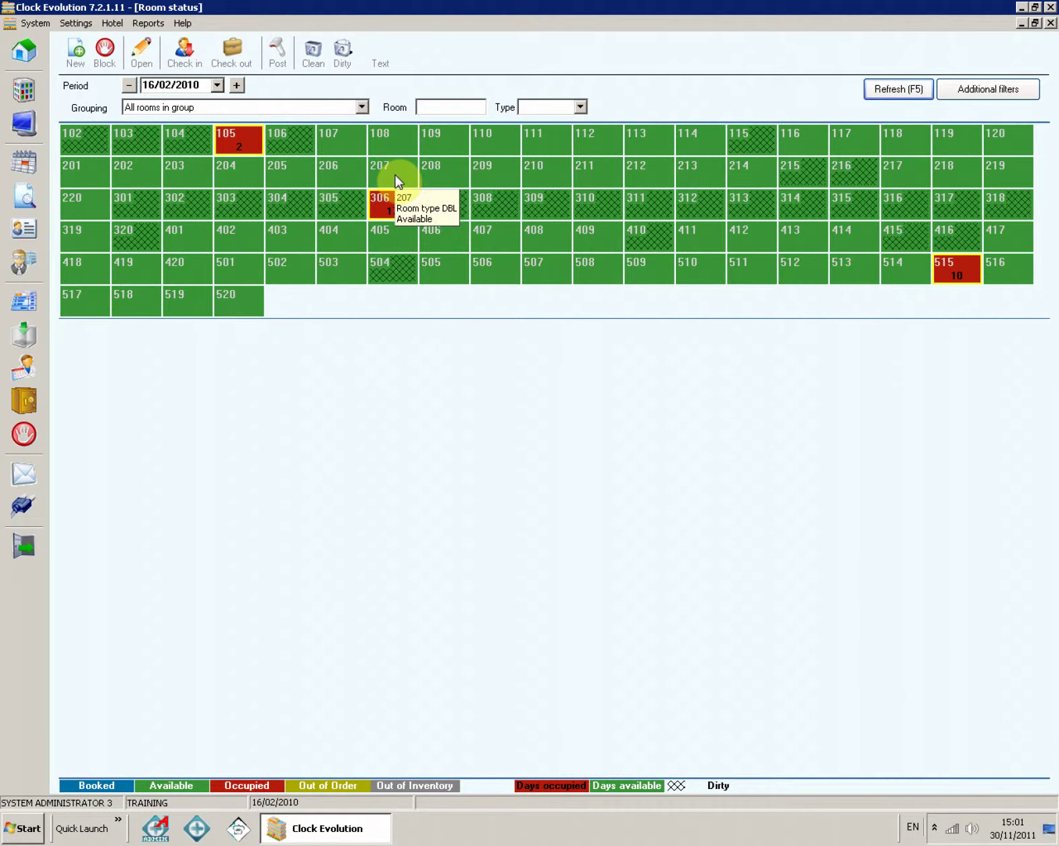